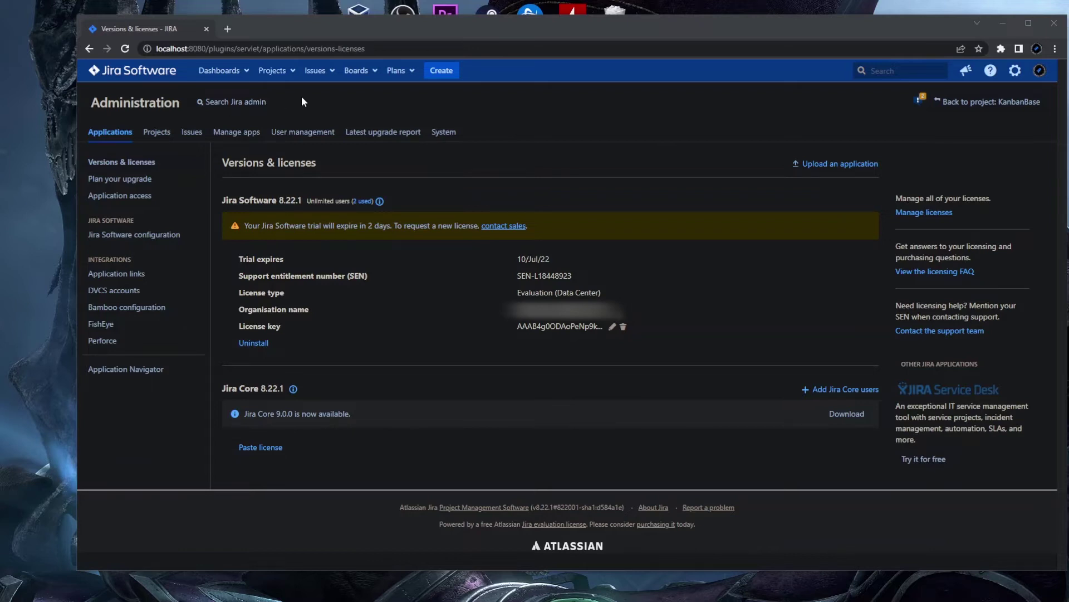
Return to Versions & licenses and browse the sales contact page's topics for a new license.
click(164, 79)
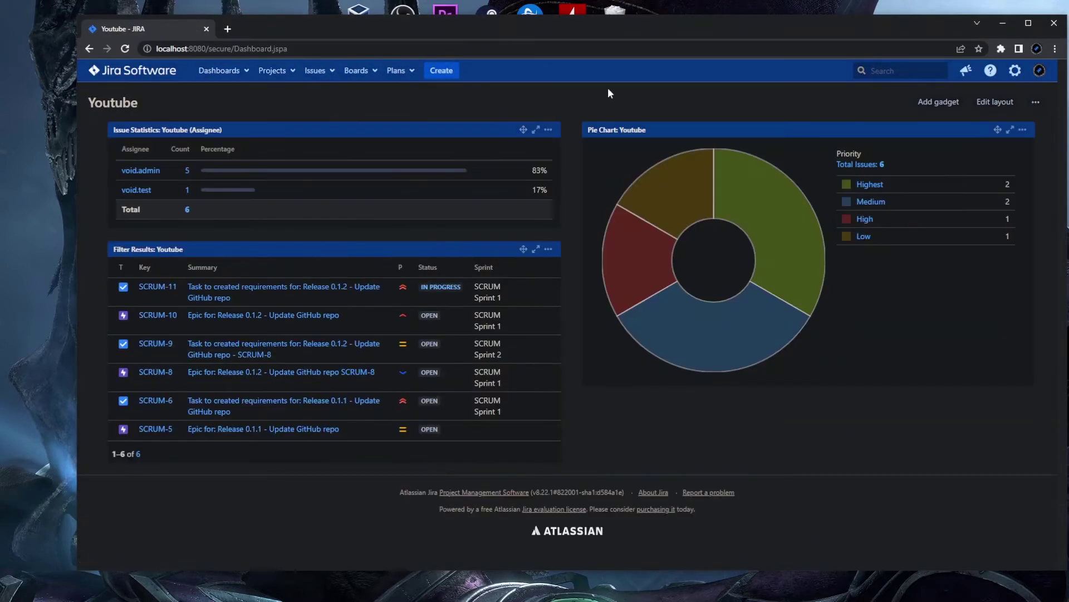
click(1016, 72)
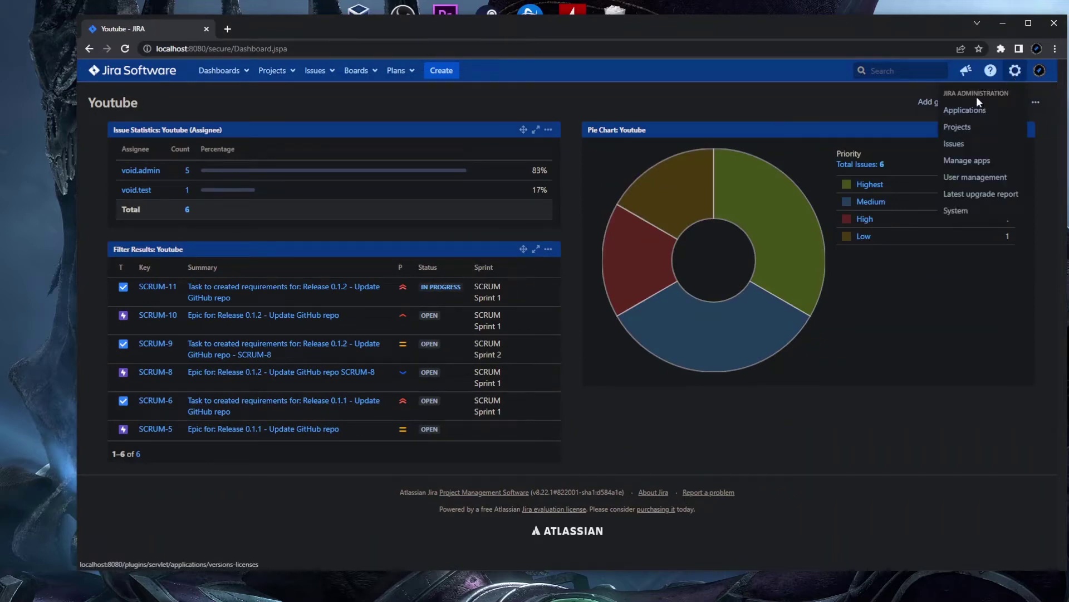
click(979, 114)
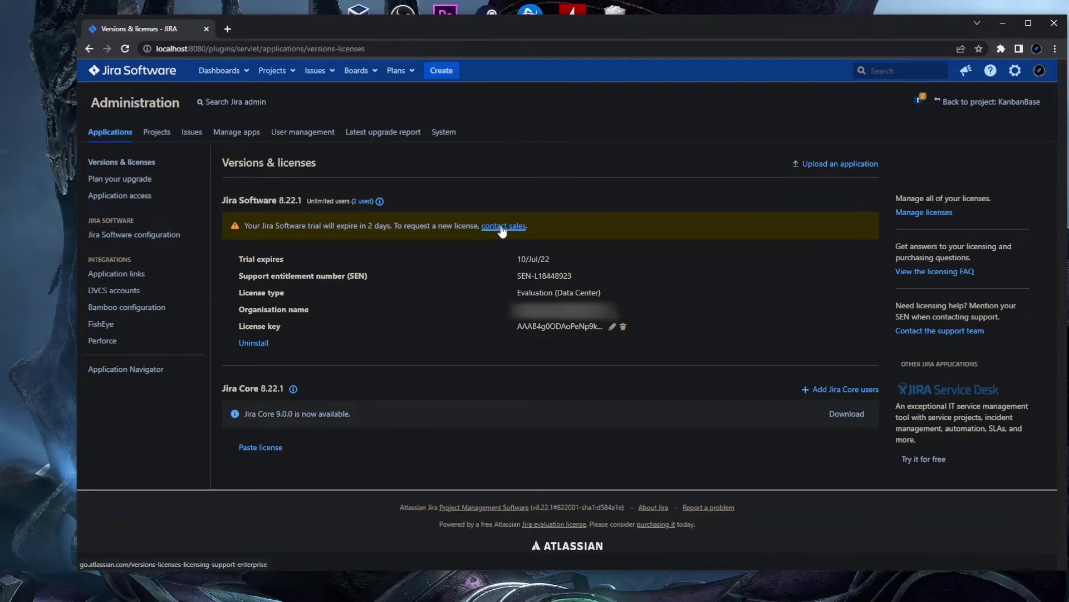
click(503, 227)
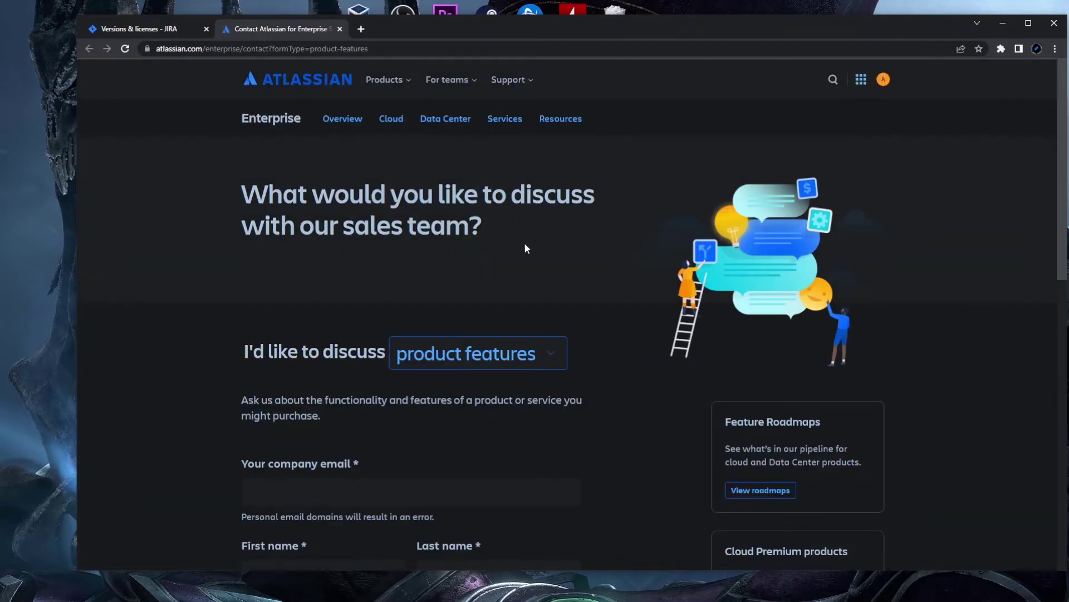
scroll(567, 257, down, 1)
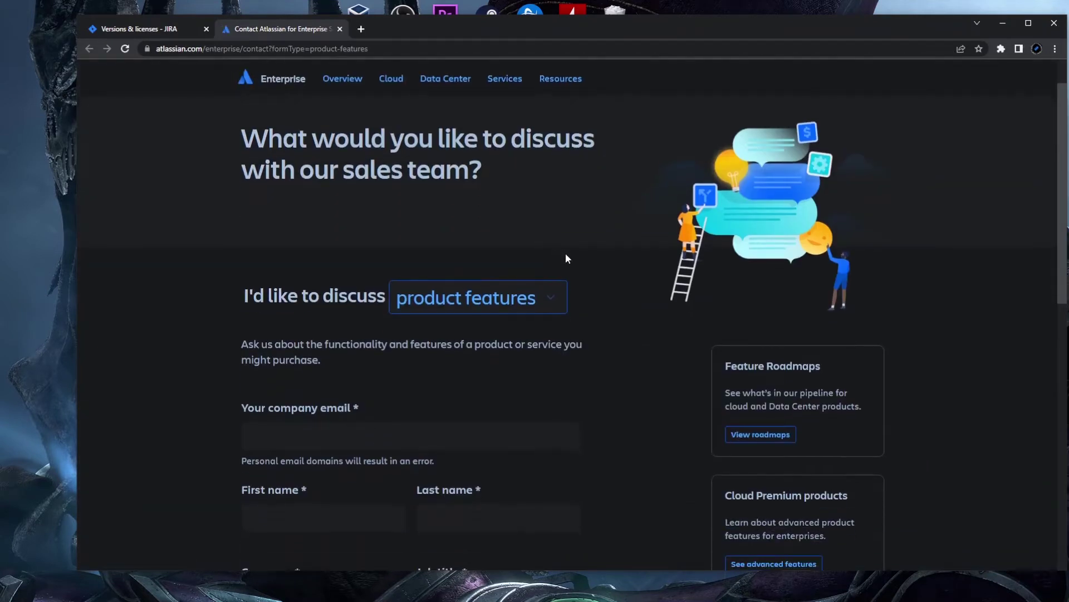
click(497, 302)
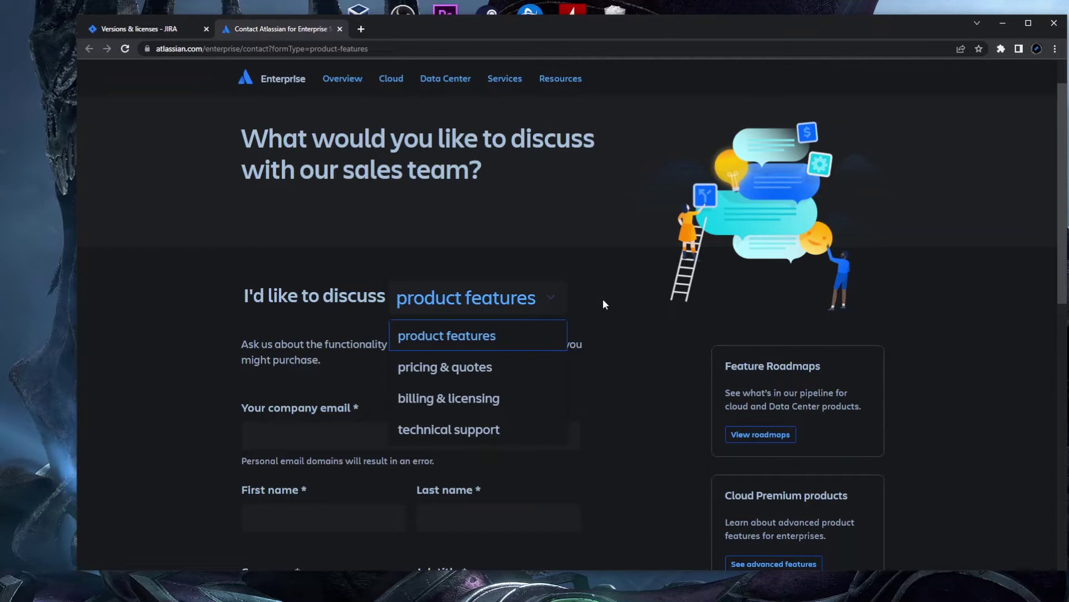
scroll(603, 299, down, 2)
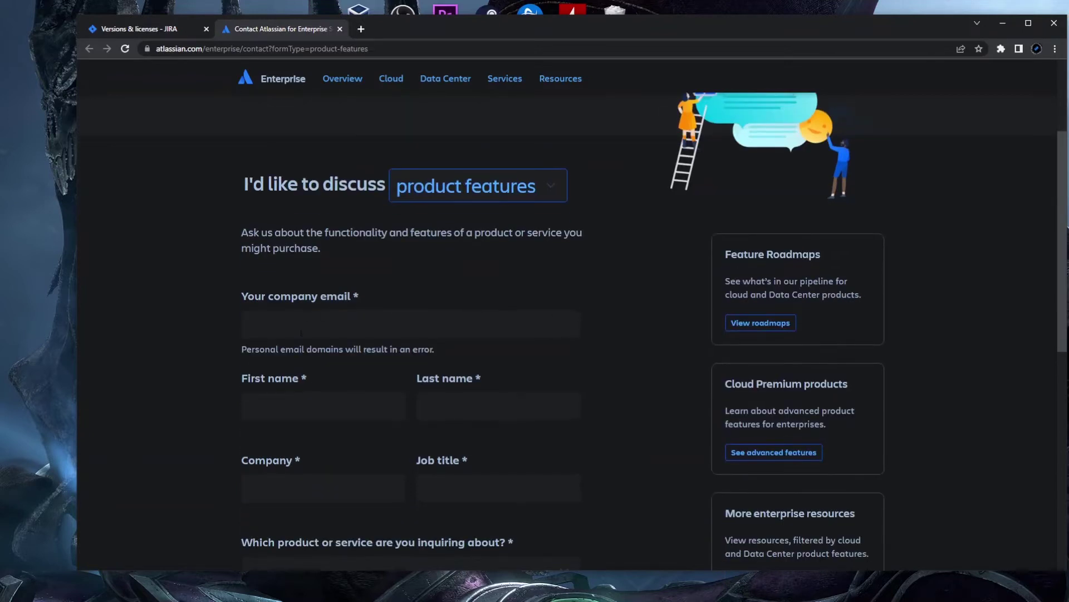
scroll(585, 308, down, 7)
scroll(586, 309, up, 6)
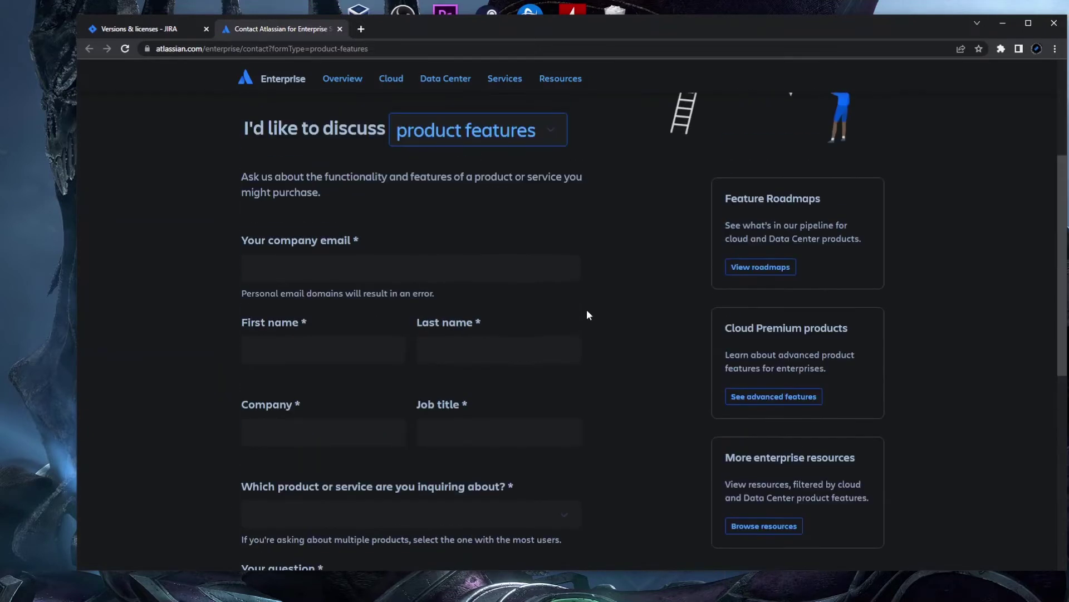
scroll(587, 309, up, 4)
click(340, 29)
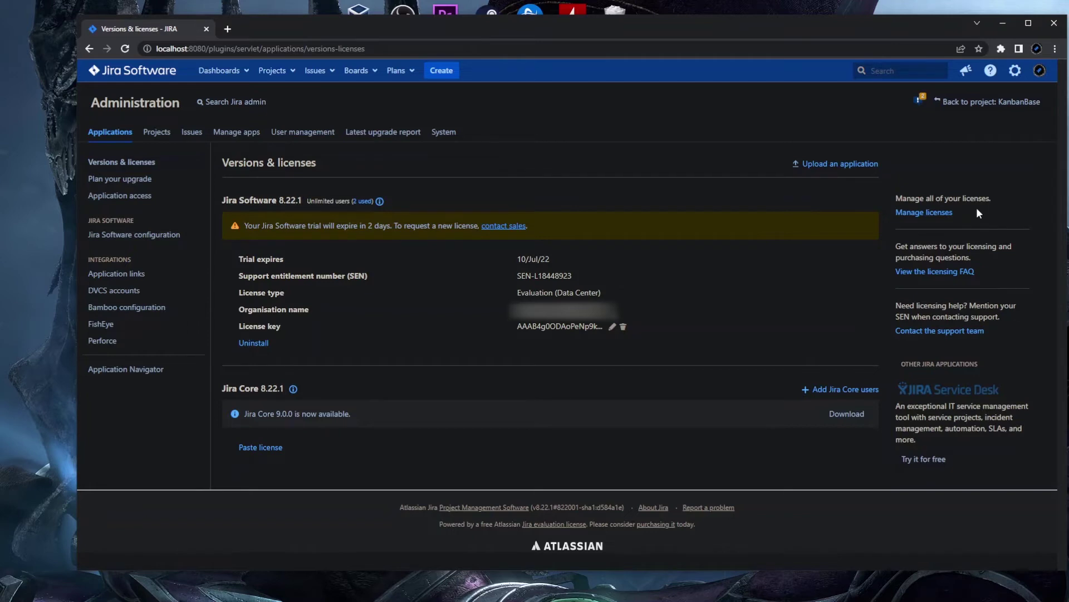
Open My Atlassian license management from Versions & licenses and view its Licenses page.
click(927, 215)
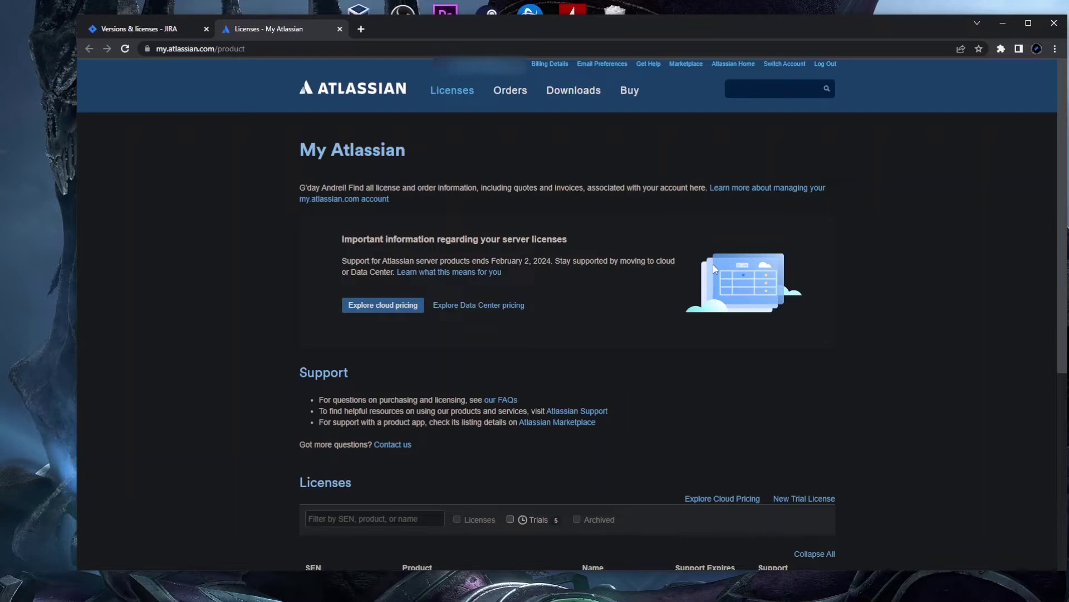
click(146, 27)
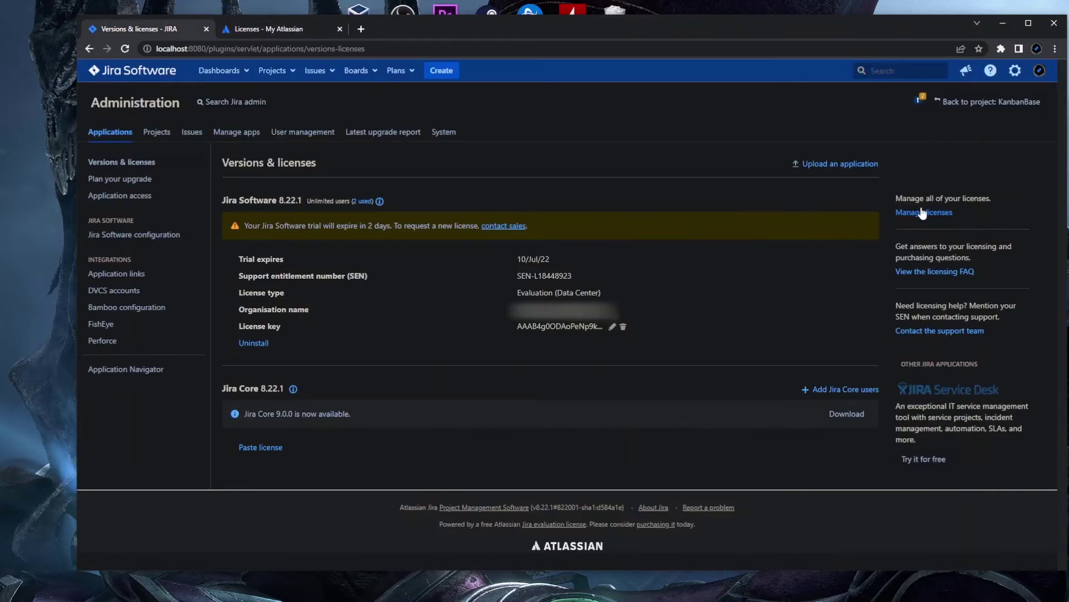
click(299, 28)
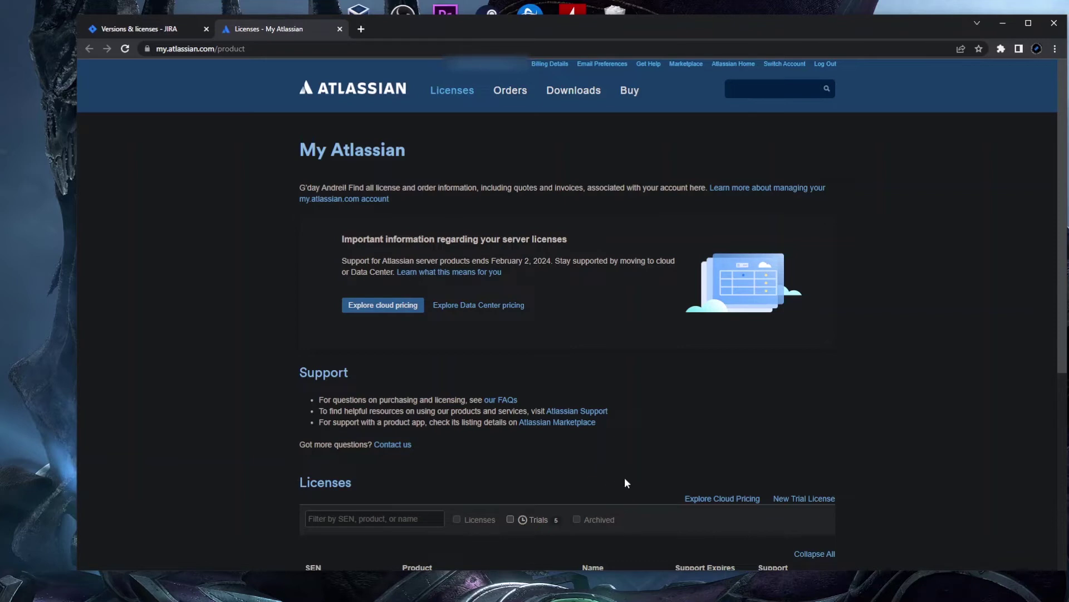
Start a new trial license request for Jira Software with the Data Center license type.
click(800, 499)
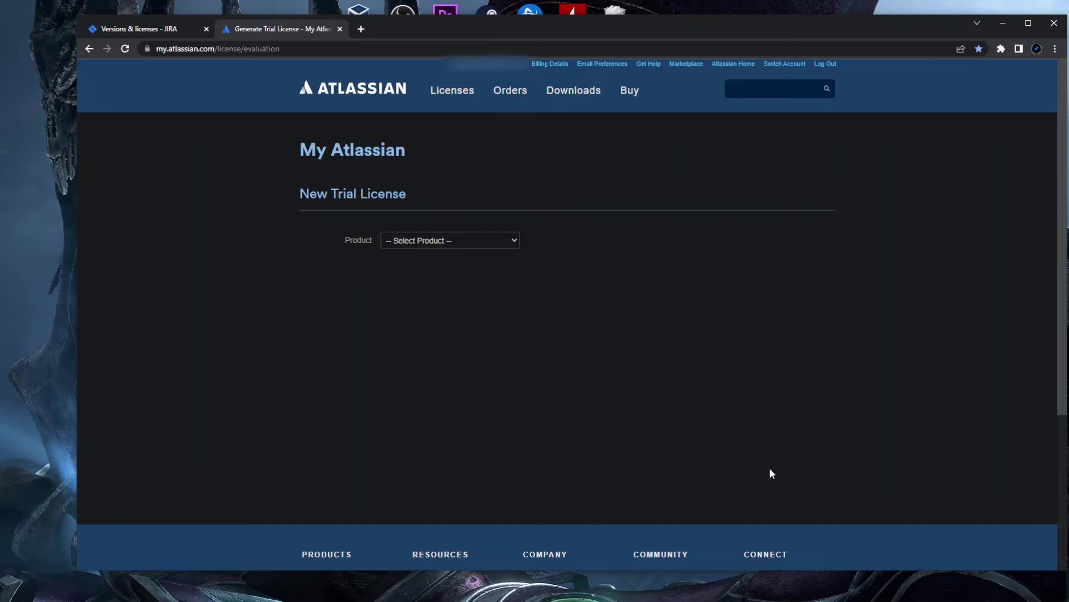
click(466, 244)
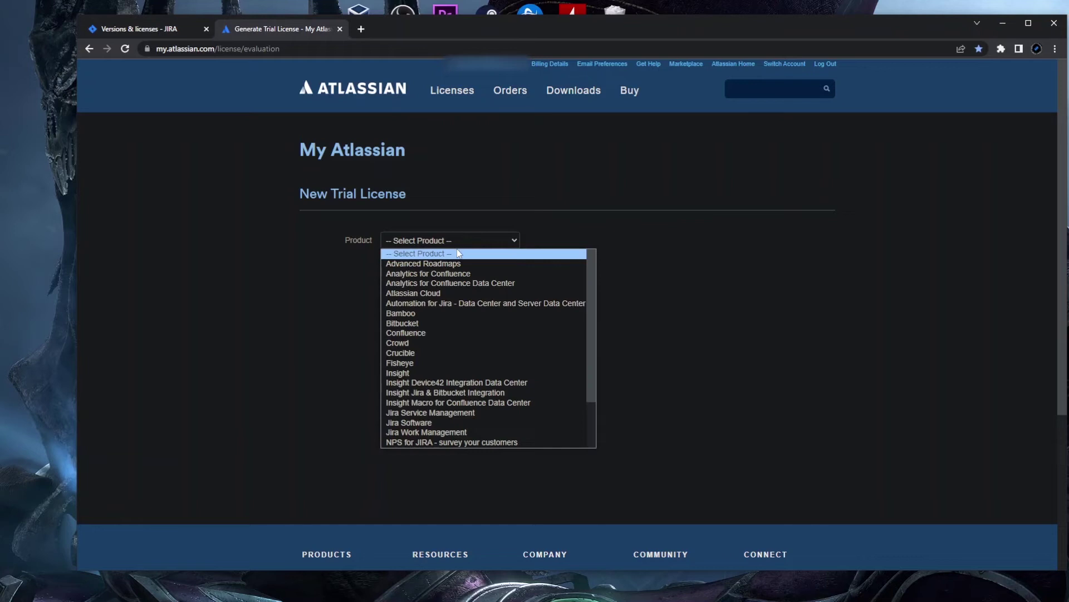
click(430, 423)
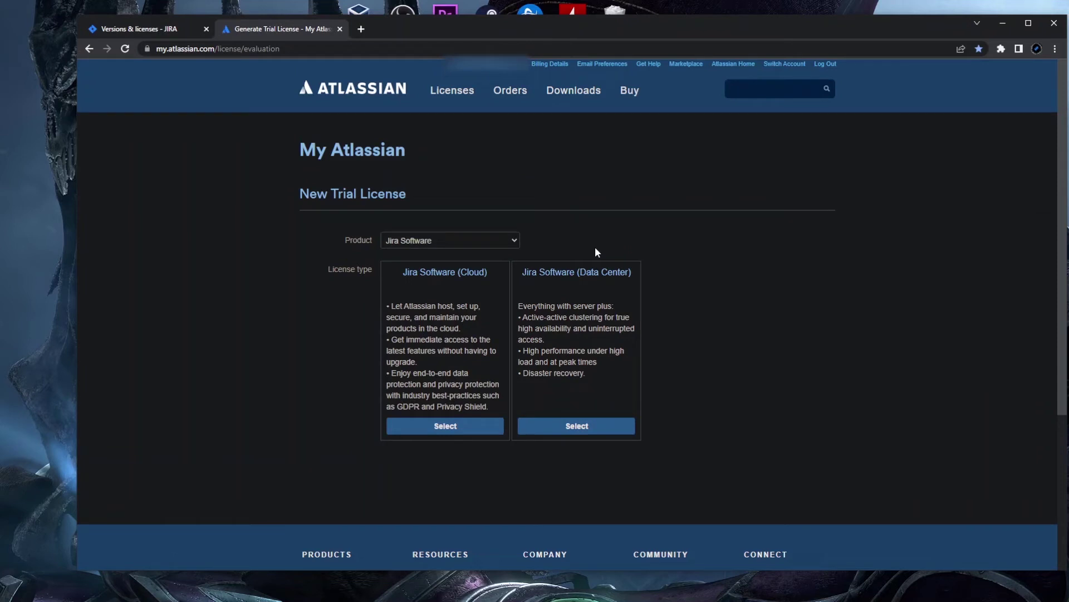
click(600, 428)
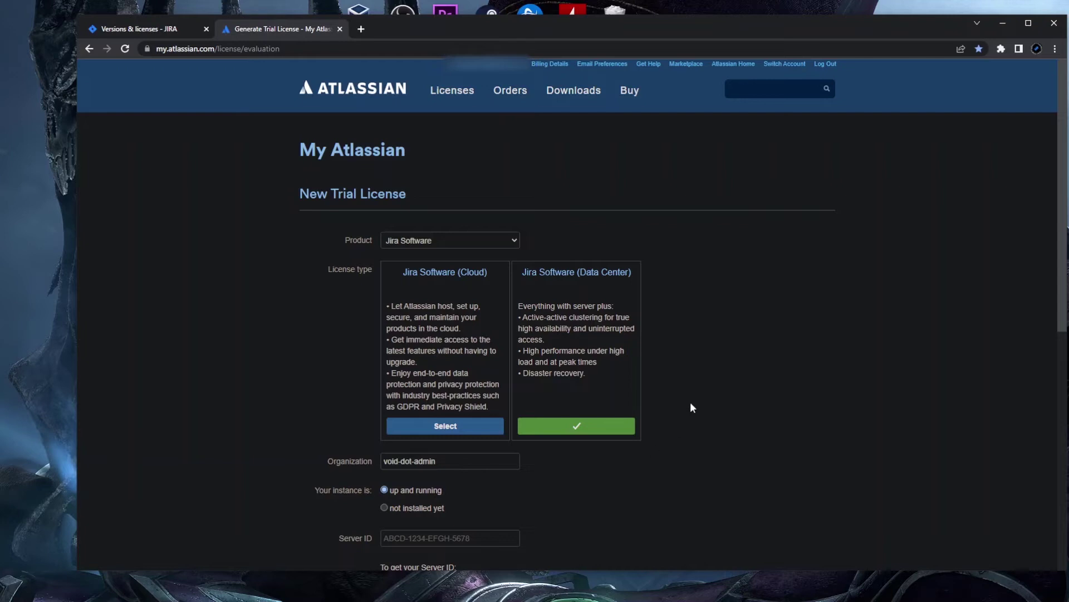
Read the form's instructions for finding the Server ID, then go back to Jira's tab.
scroll(690, 403, down, 3)
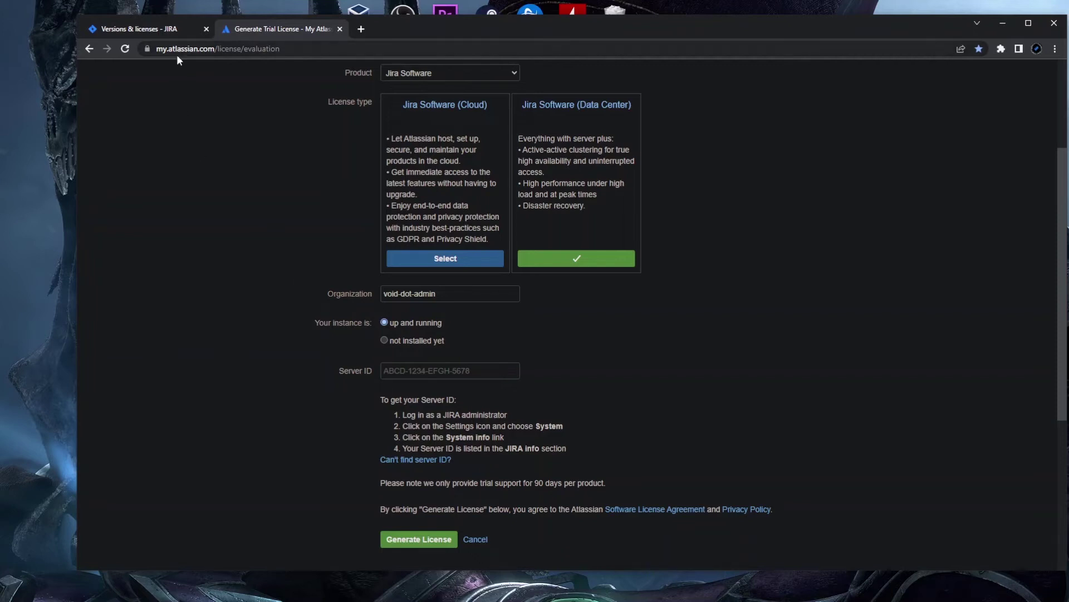
drag(379, 399, 567, 449)
click(578, 449)
click(151, 33)
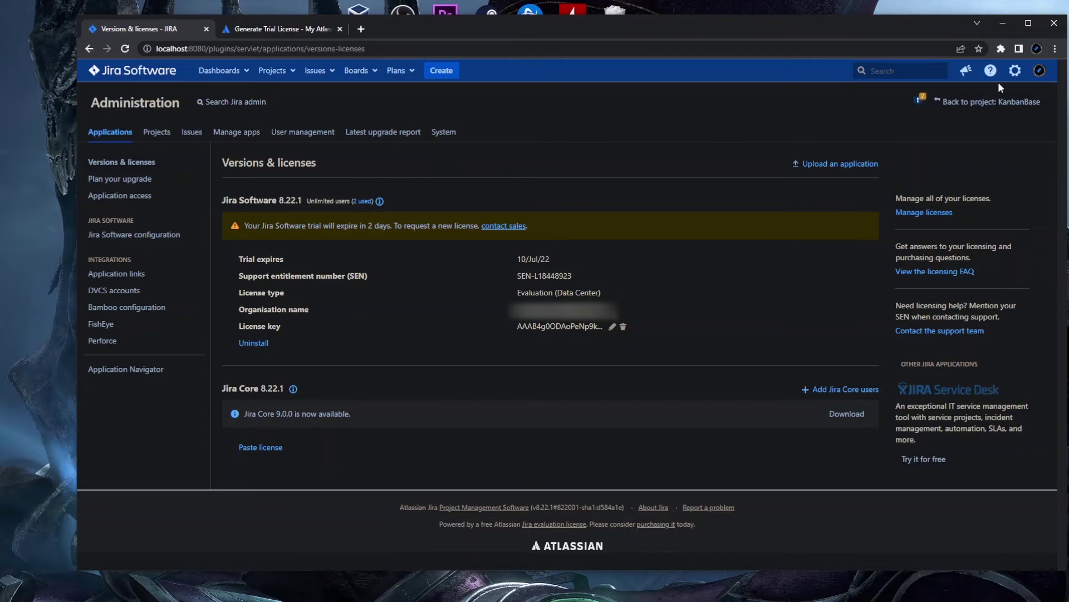
Find the Server ID under Jira Info in System settings' System info page, then return to the trial form.
click(1015, 70)
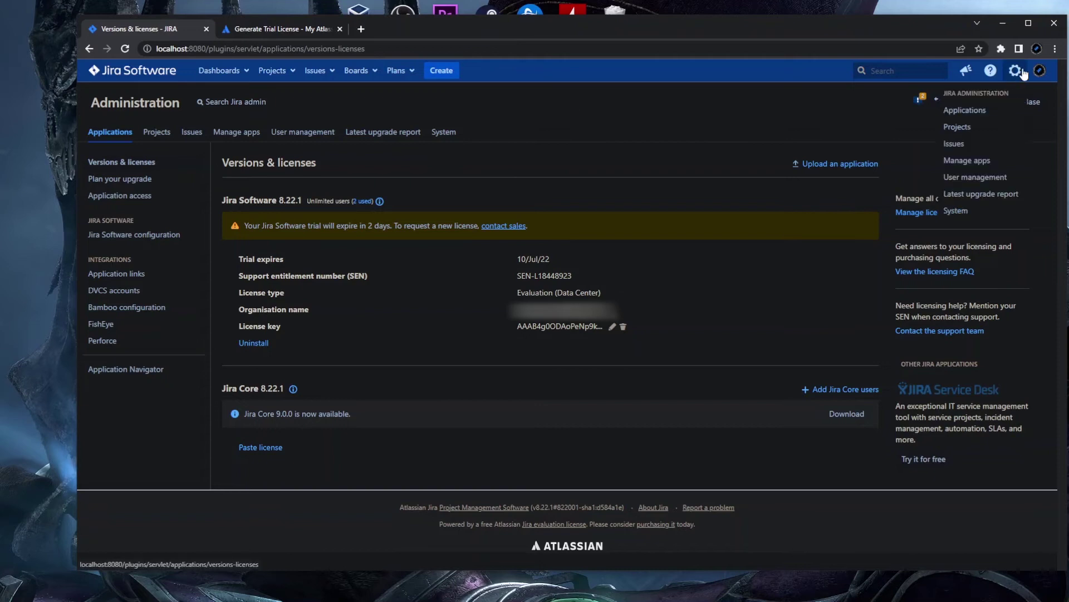
click(957, 211)
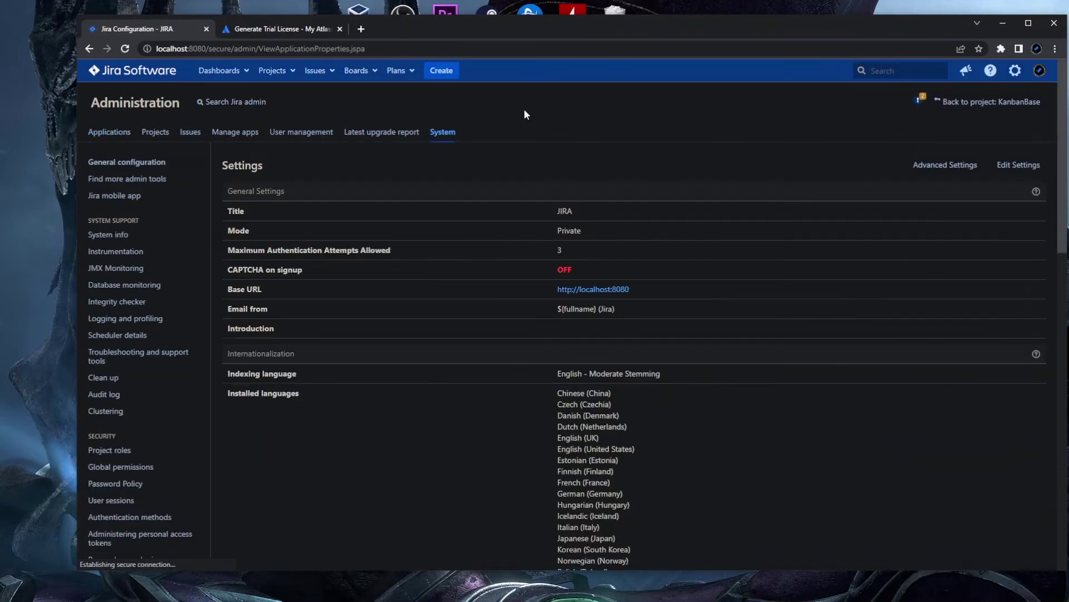
click(119, 236)
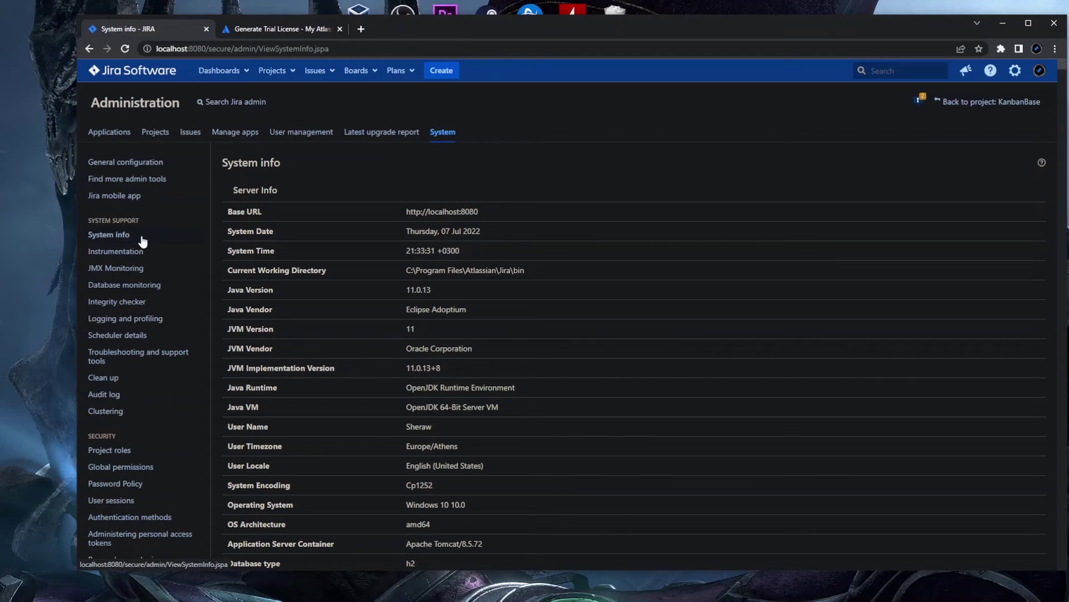
scroll(504, 318, down, 1)
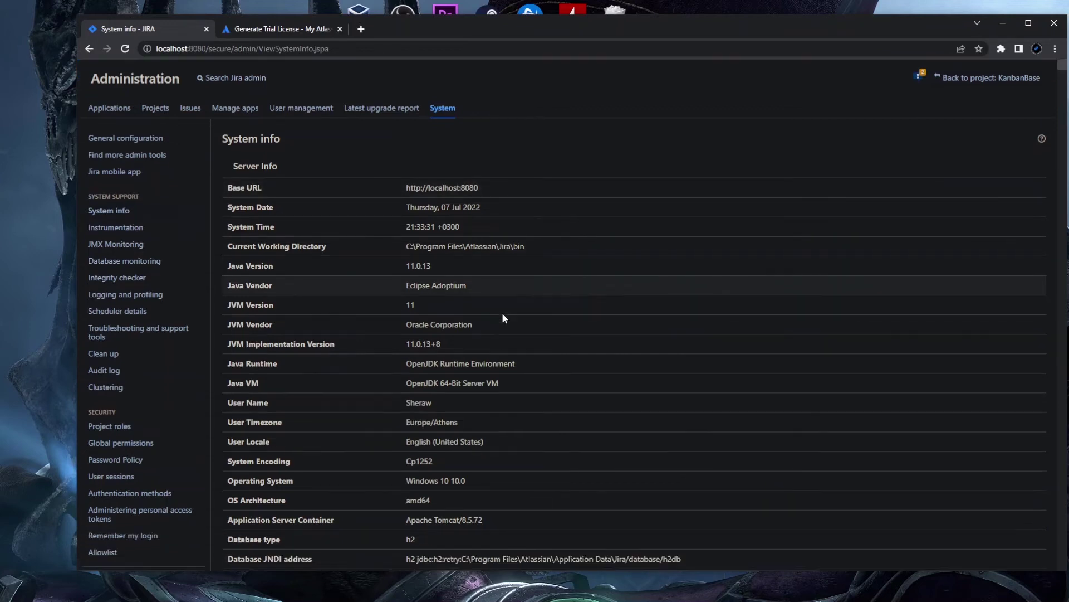
scroll(502, 317, down, 8)
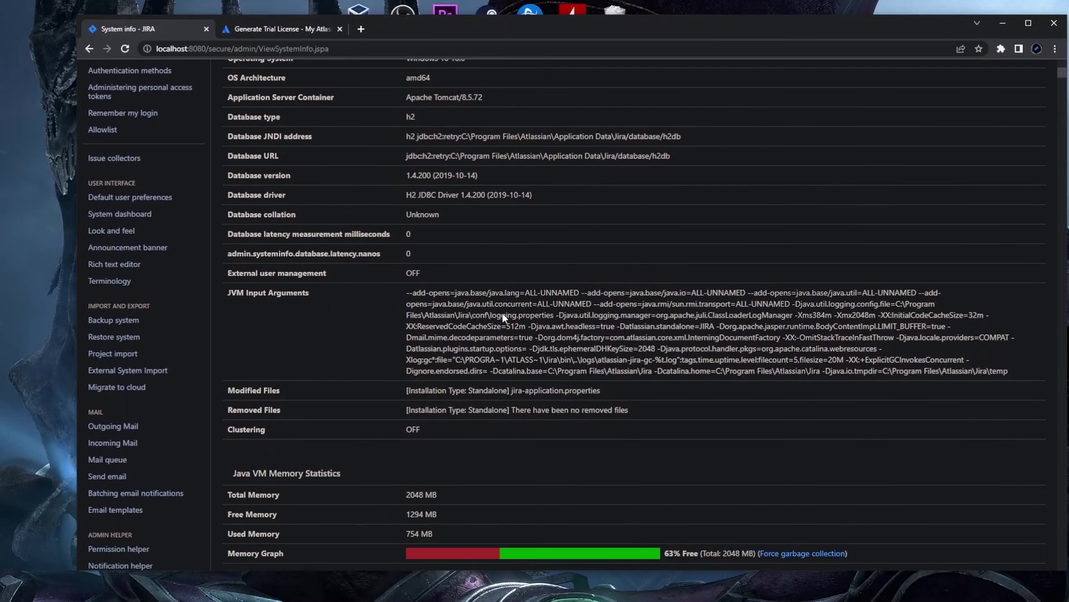
scroll(503, 317, down, 7)
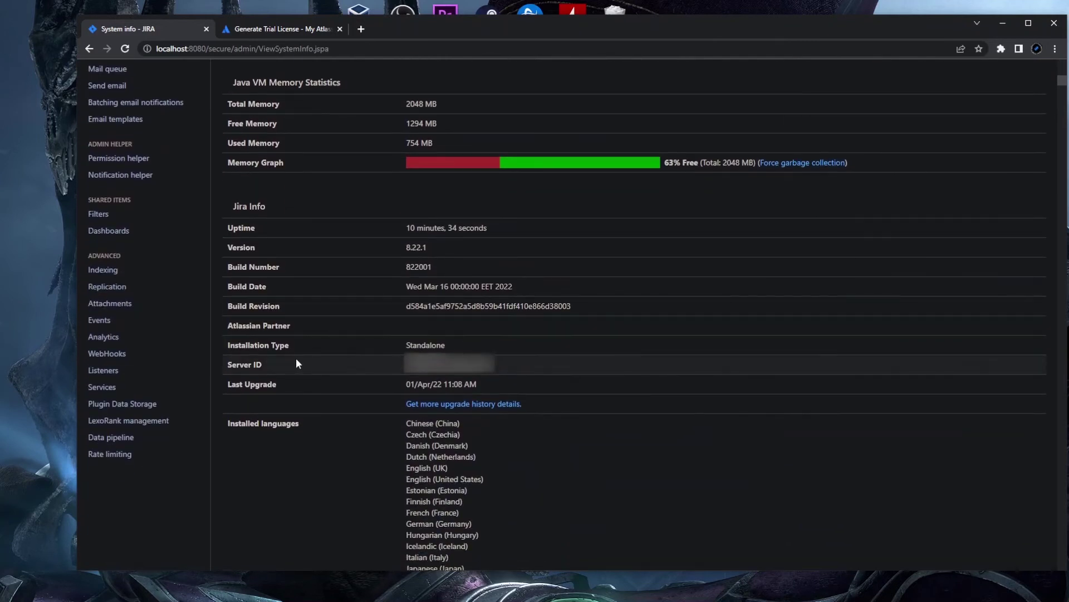
click(290, 29)
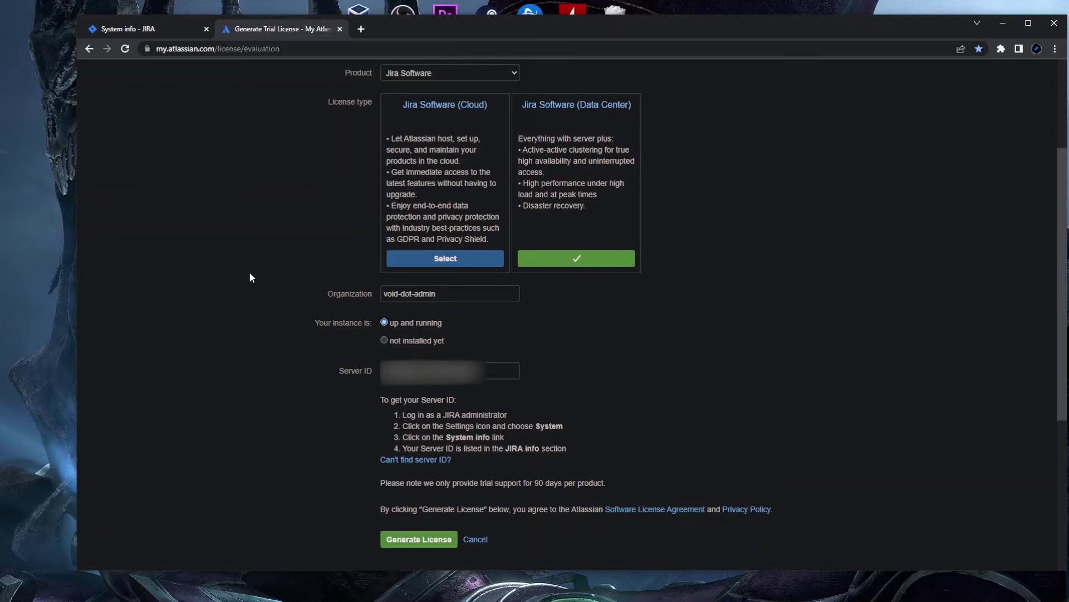
Go back to Jira's Versions & licenses page, then view the My Atlassian licenses list.
click(176, 29)
scroll(784, 254, up, 10)
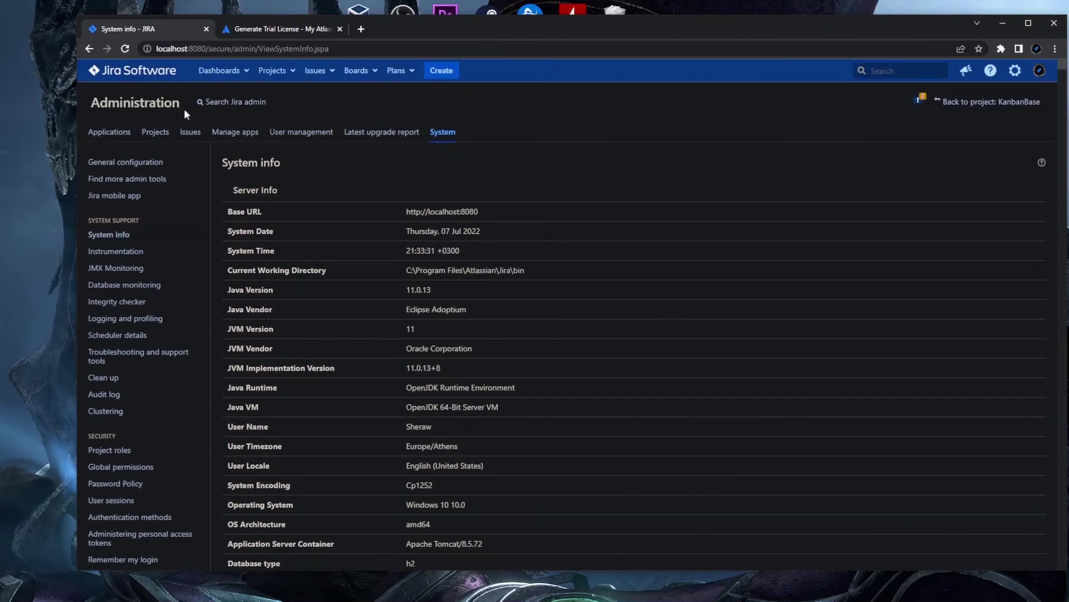
click(110, 132)
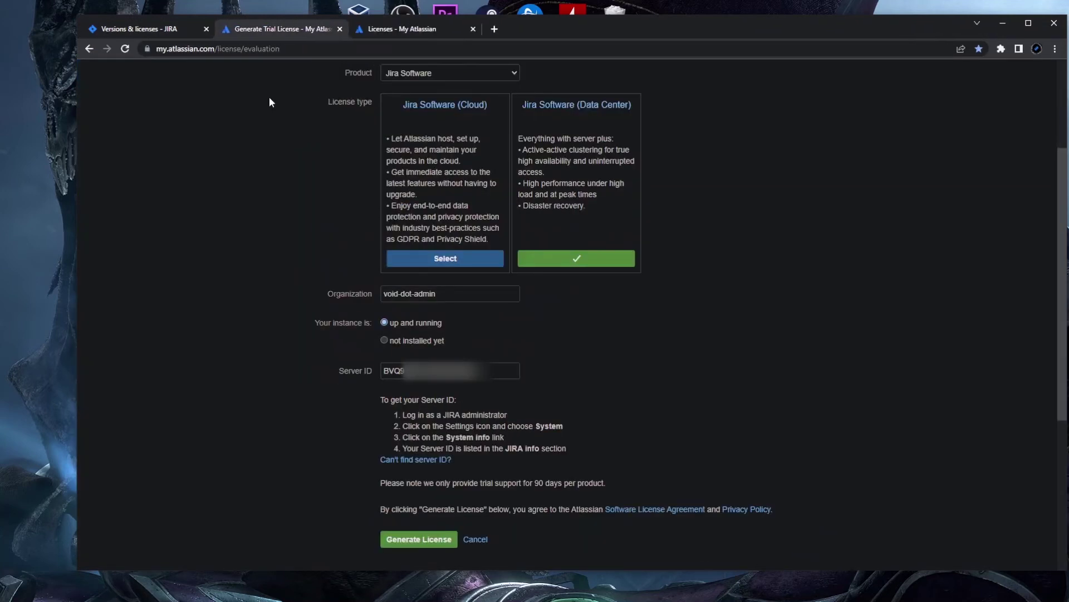
click(403, 29)
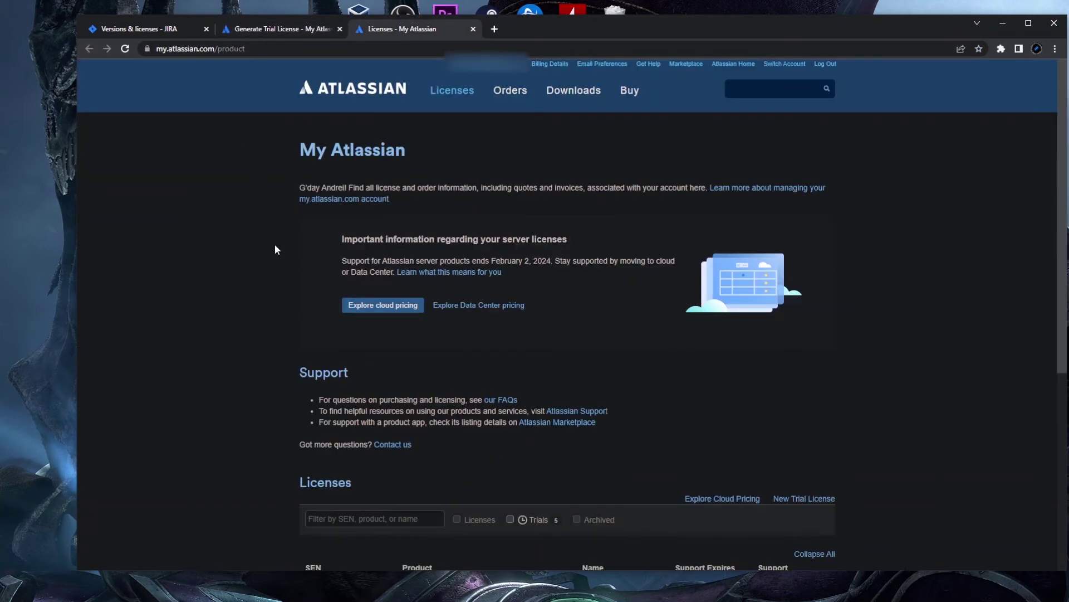
scroll(275, 248, down, 6)
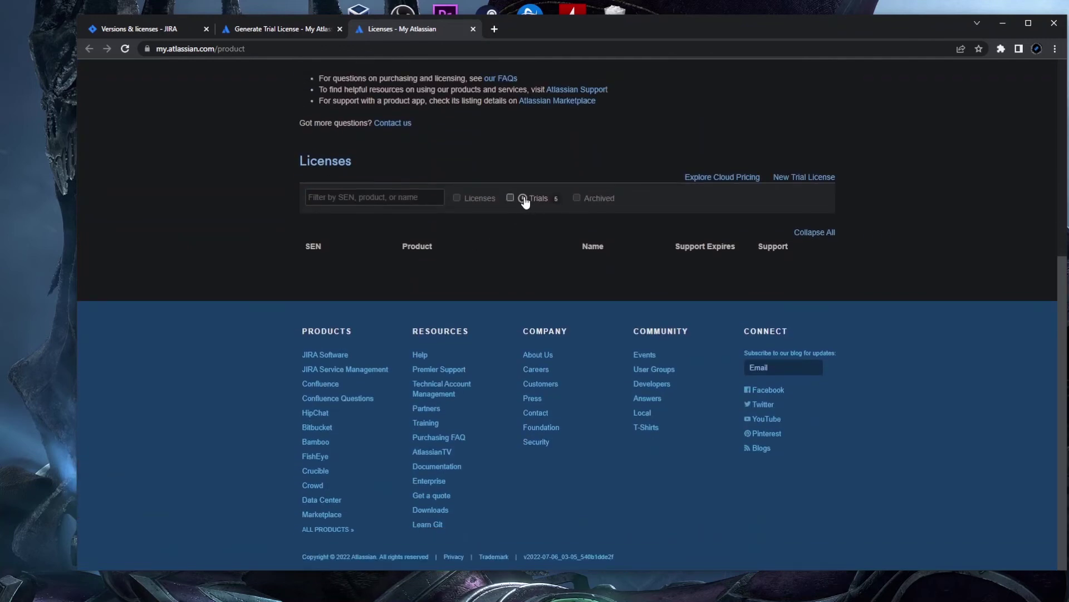
click(522, 200)
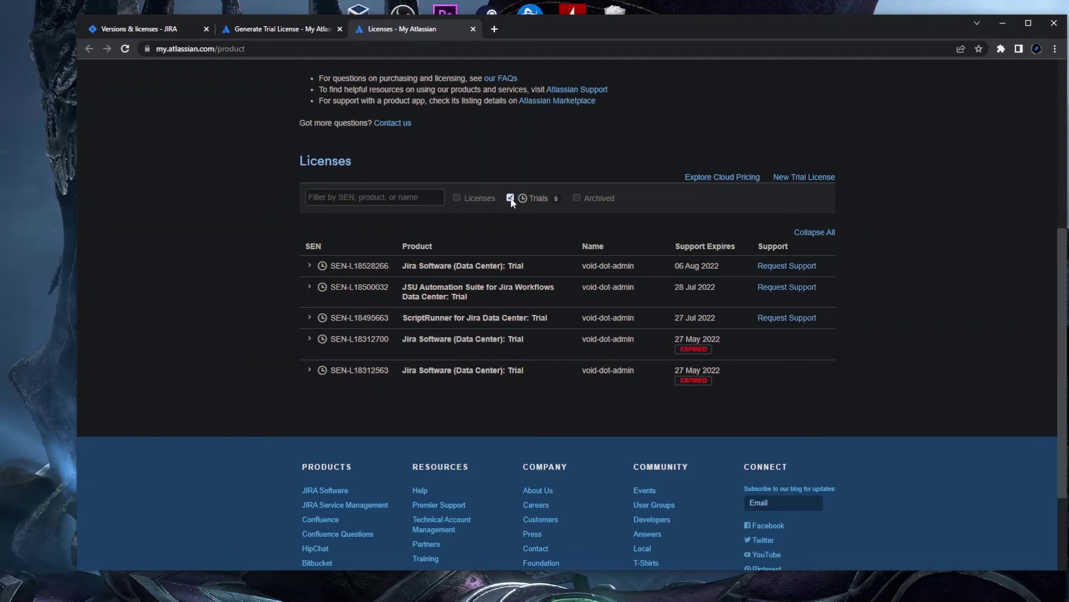
scroll(515, 190, up, 1)
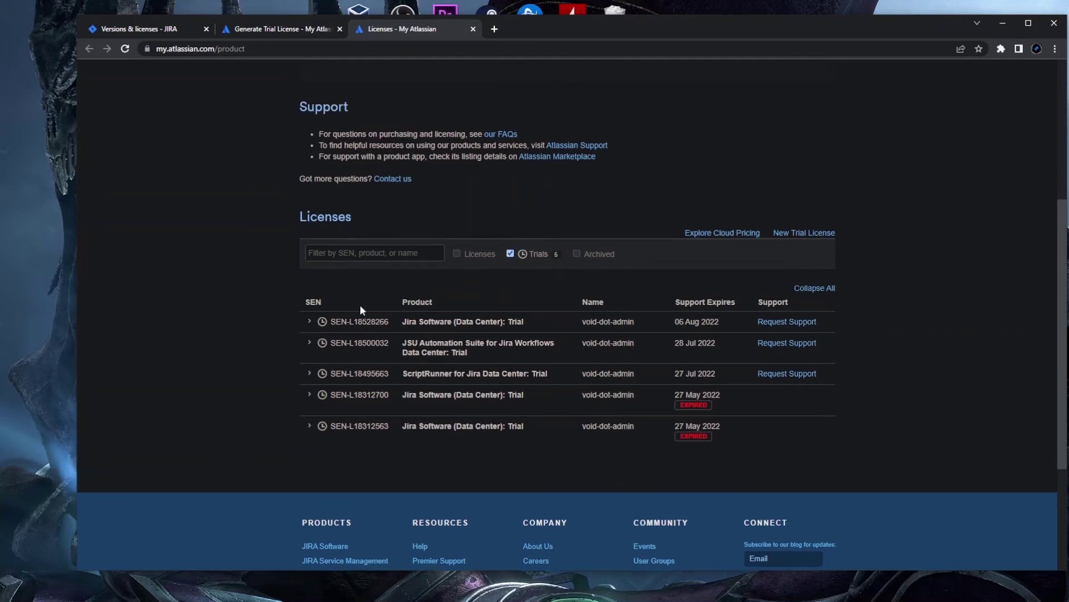
click(306, 323)
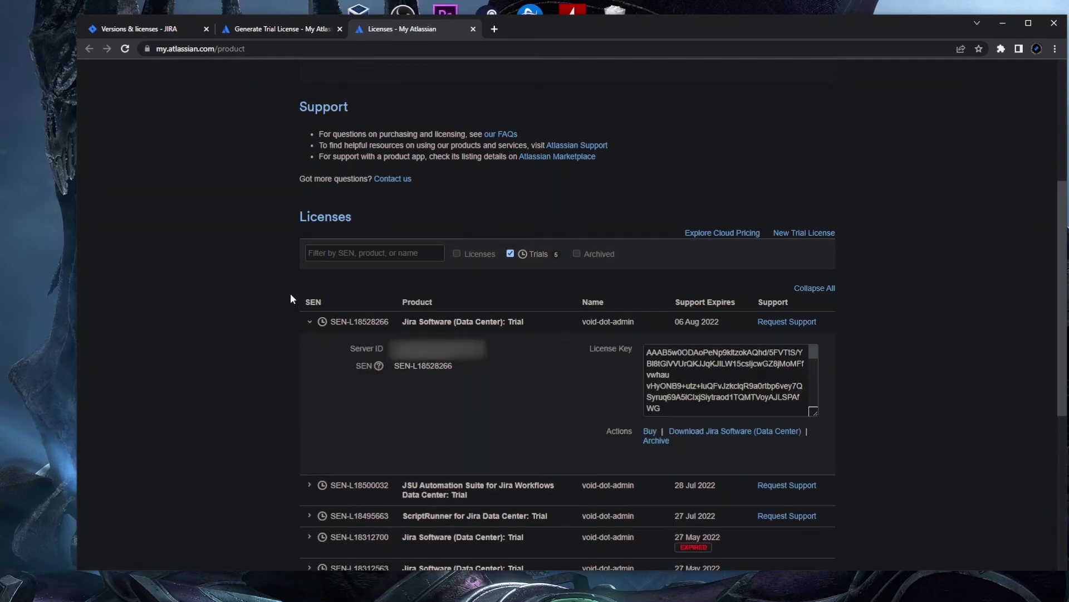
scroll(291, 297, down, 1)
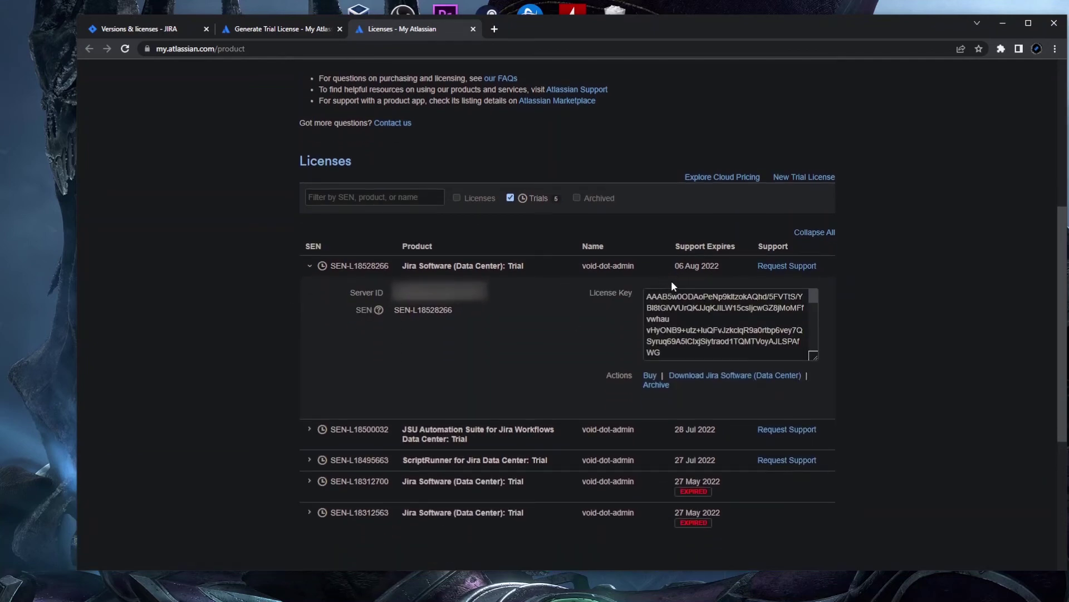
click(690, 316)
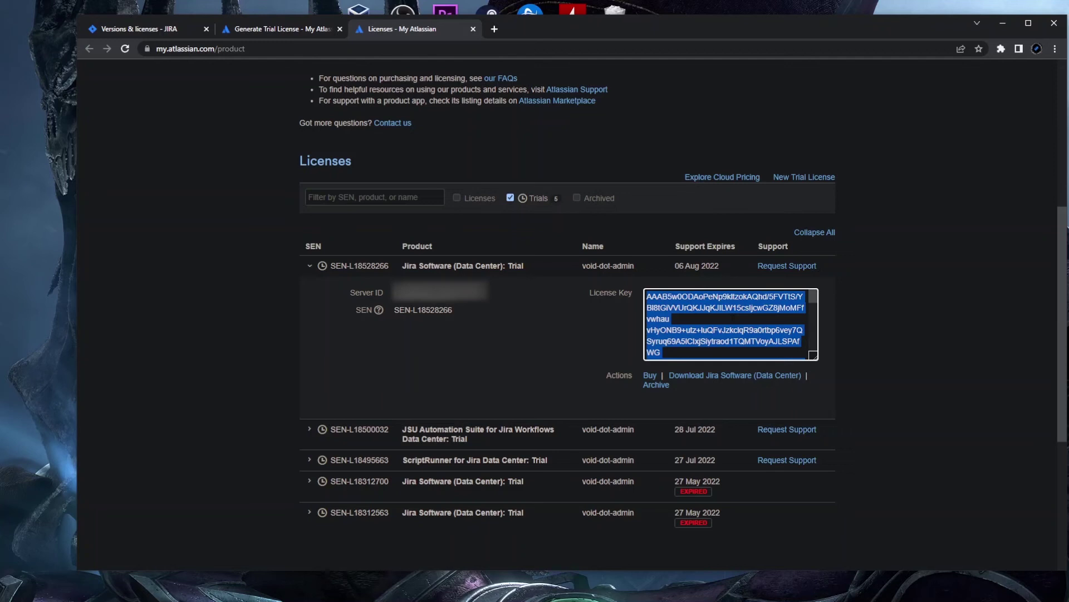
click(300, 29)
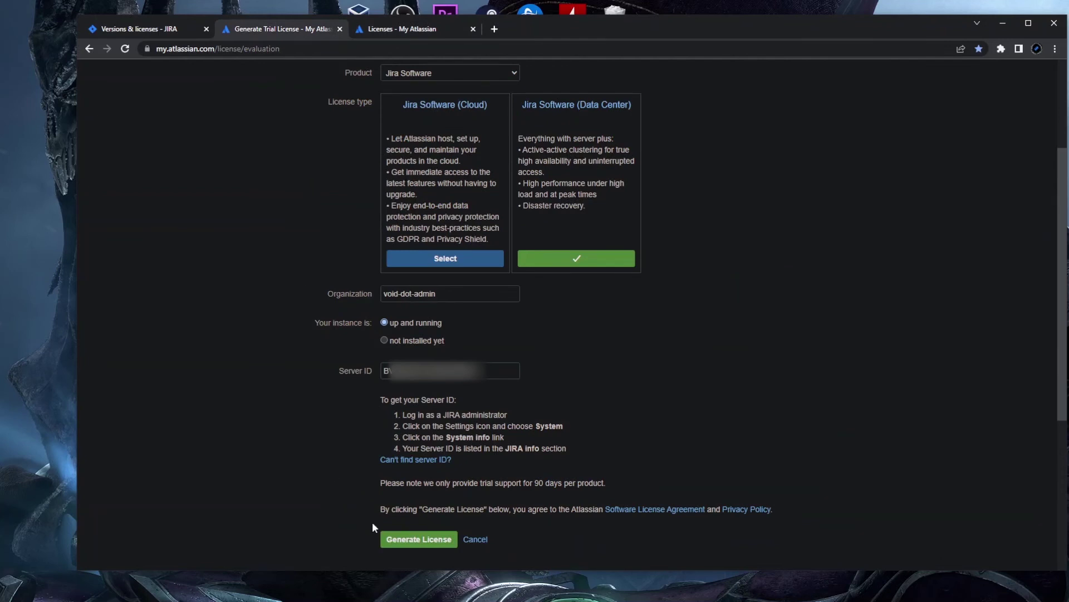
click(386, 32)
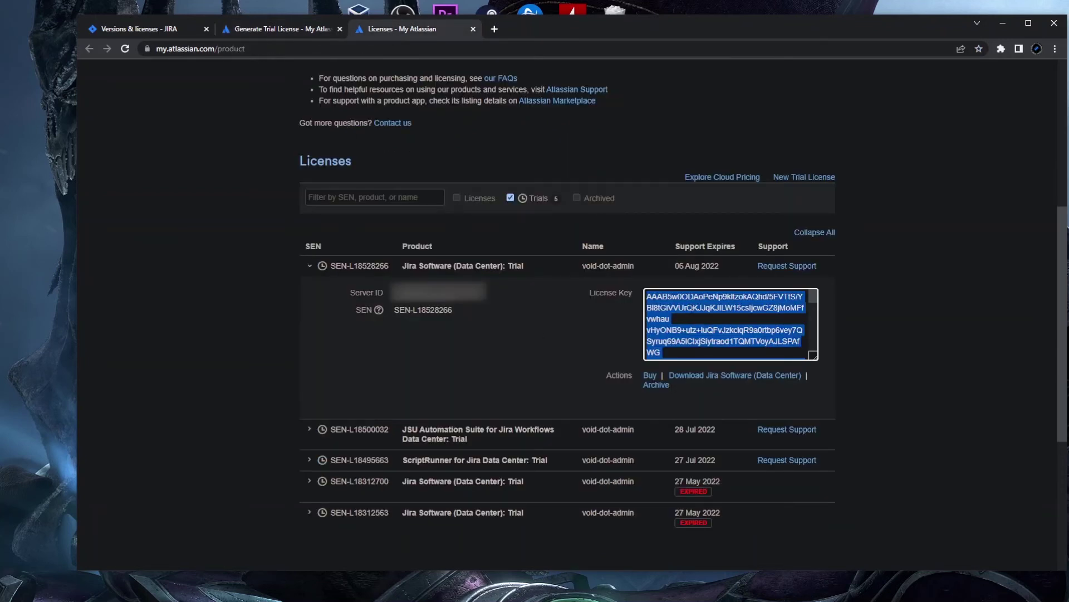
click(163, 29)
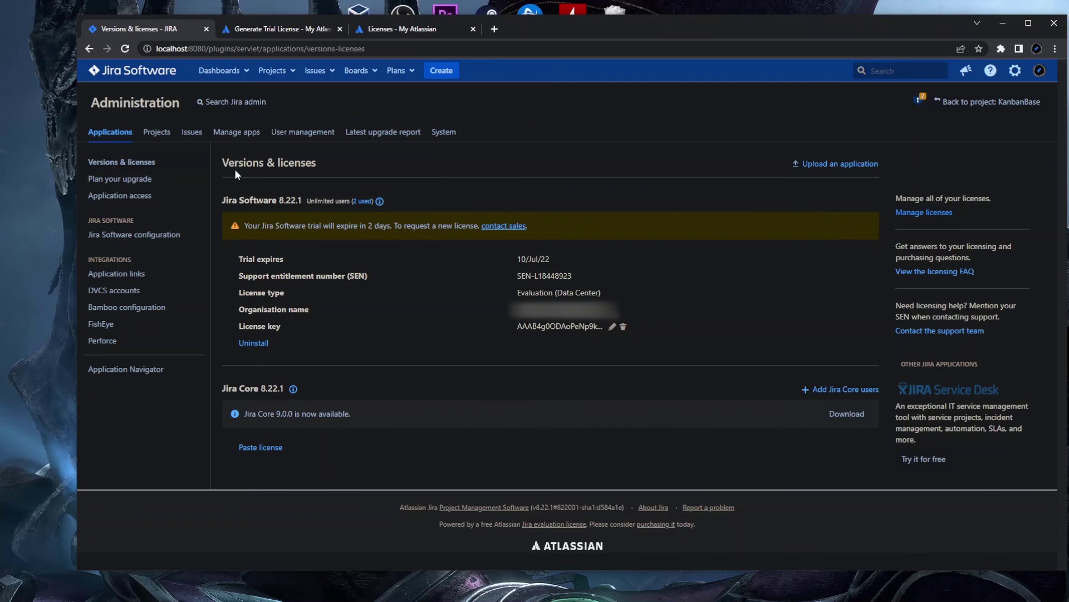
Replace the Jira Software license key with the pasted Data Center trial key and apply it.
click(612, 327)
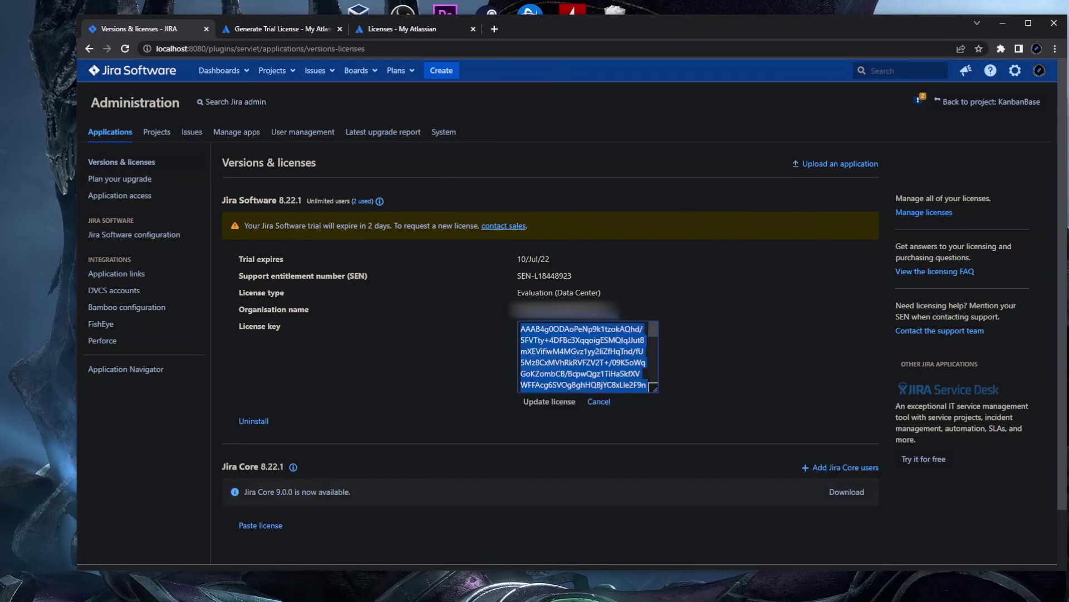
key(BackSpace)
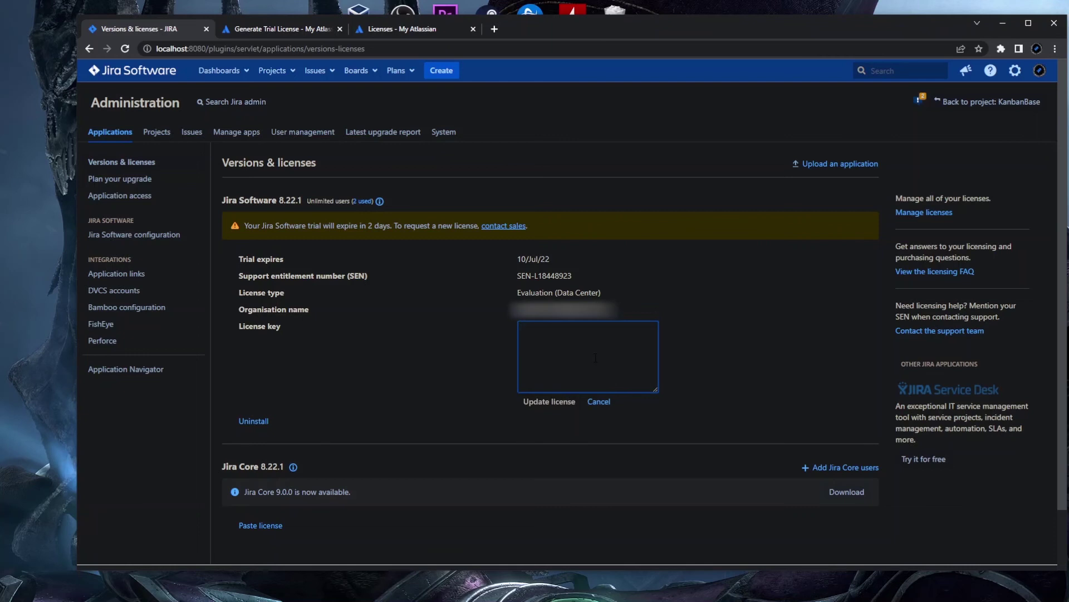
key(ctrl+v)
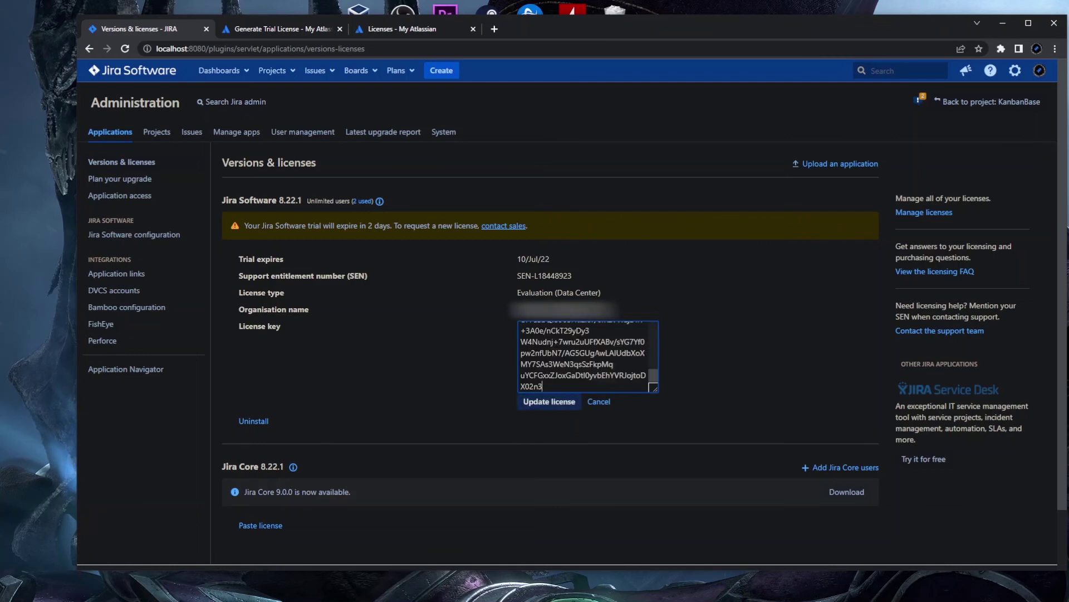
click(551, 402)
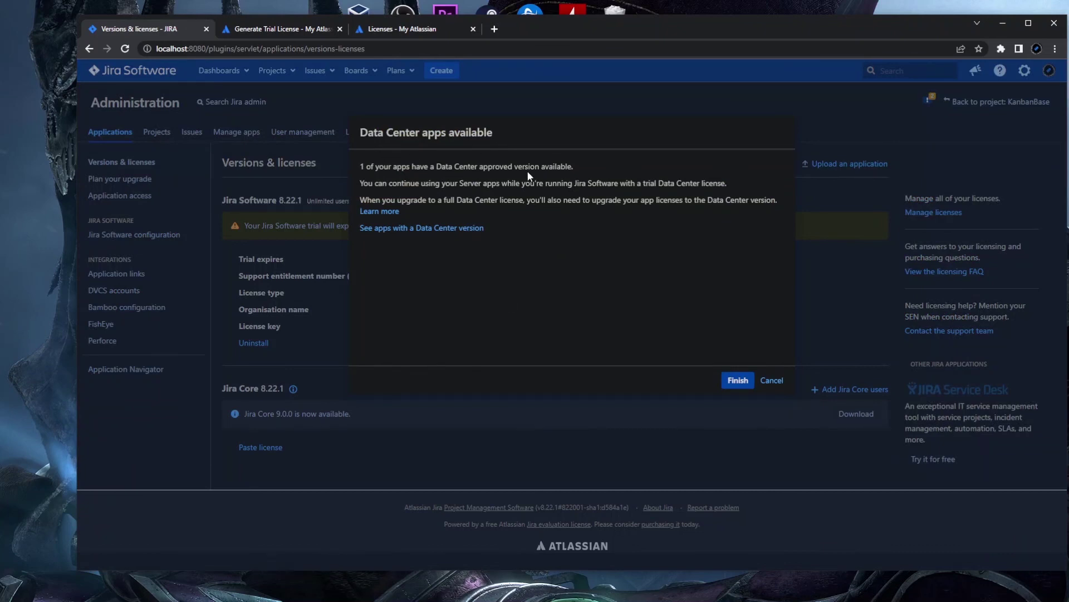
click(738, 380)
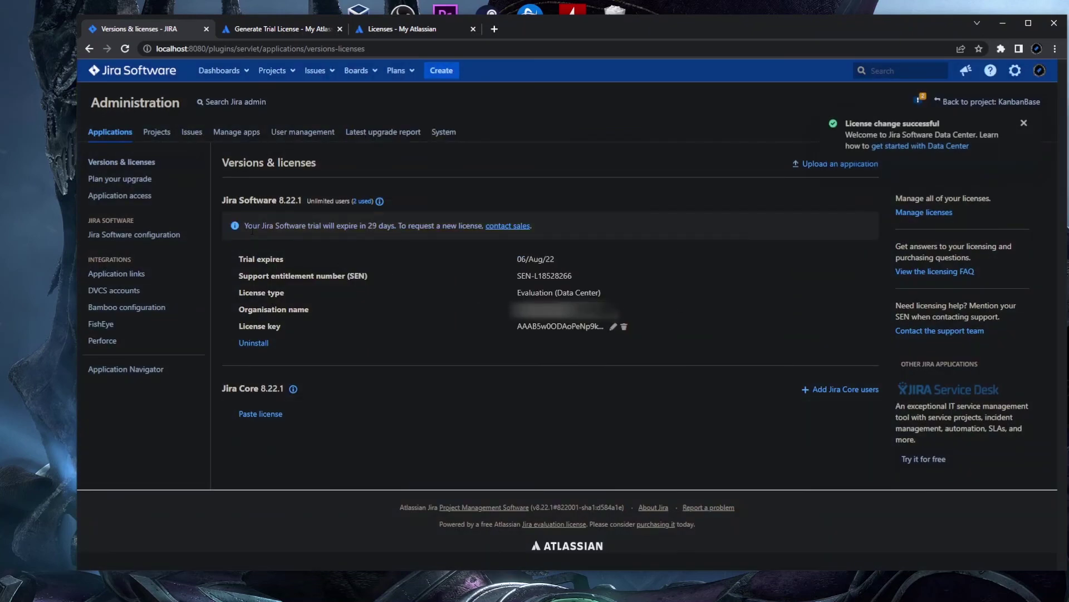